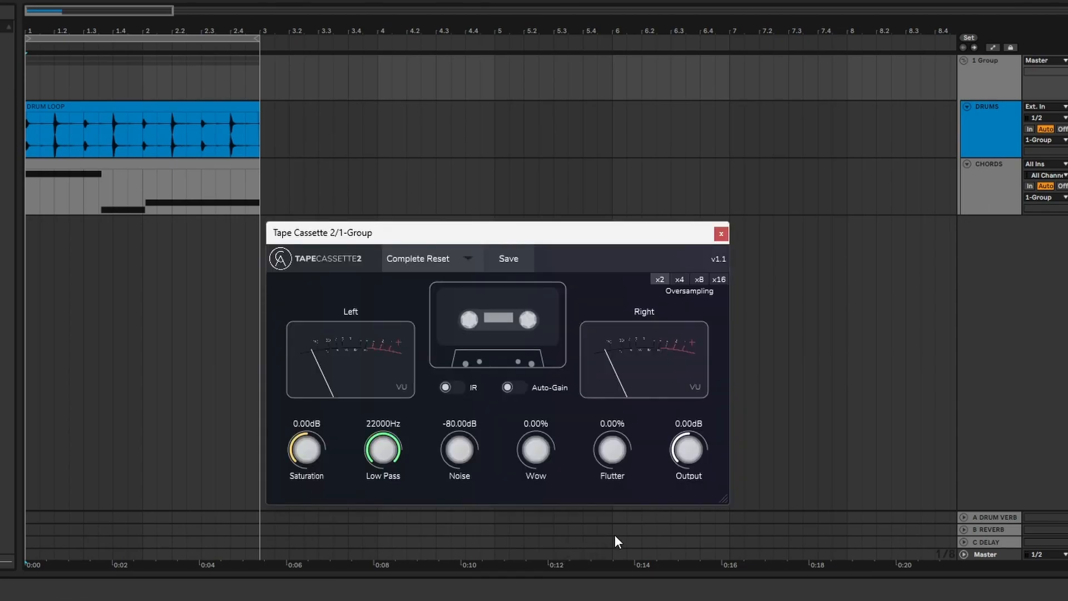
# - Load the usr_Default preset in the tape plugin and switch to the built-in Default preset
pyautogui.click(989, 380)
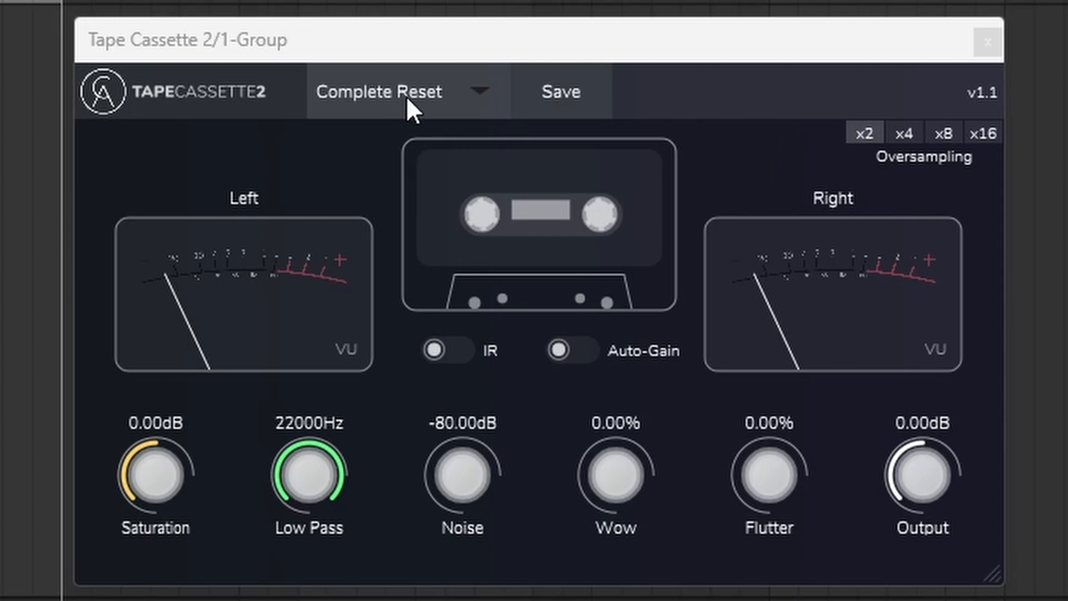
pyautogui.click(489, 92)
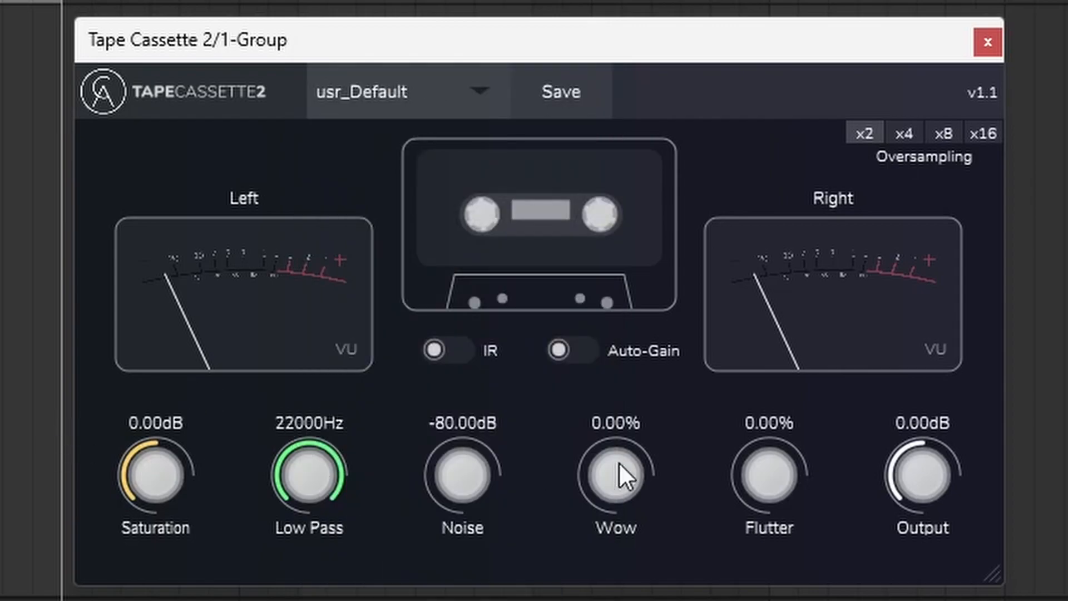
pyautogui.click(480, 95)
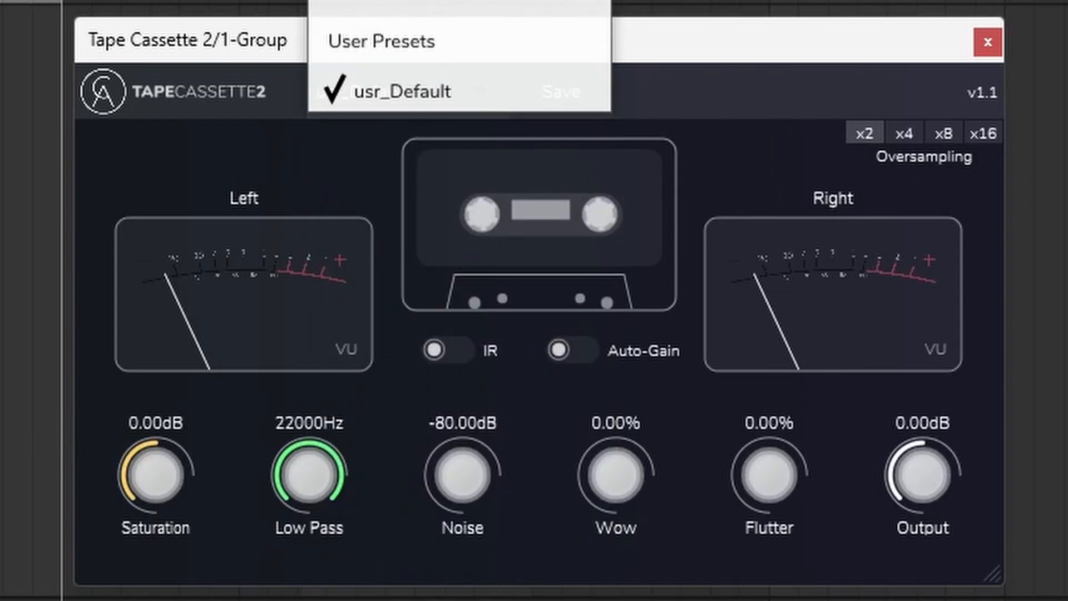
pyautogui.click(482, 2)
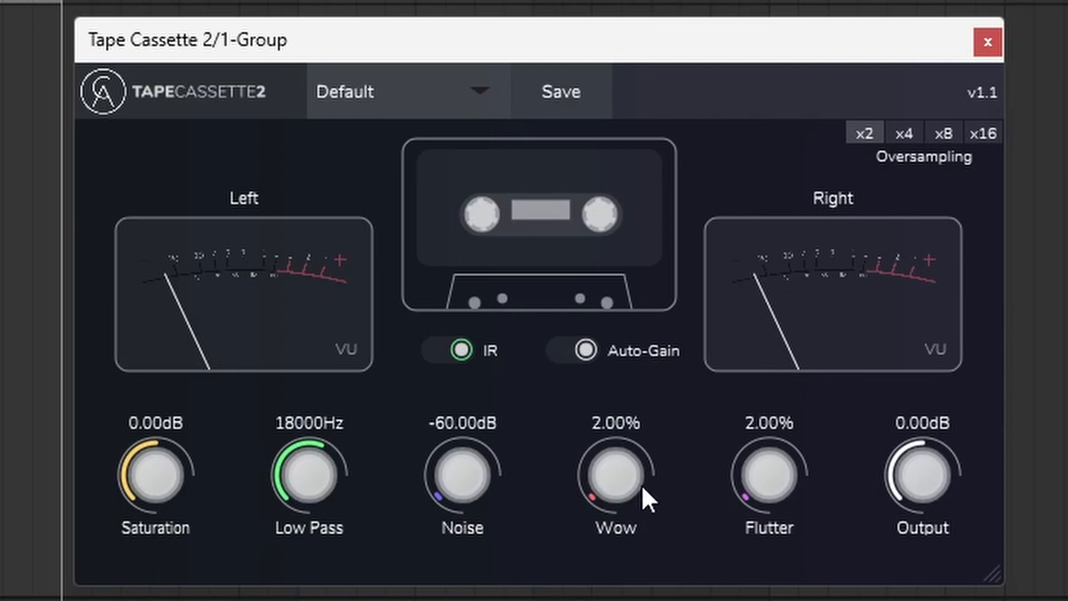
pyautogui.click(453, 110)
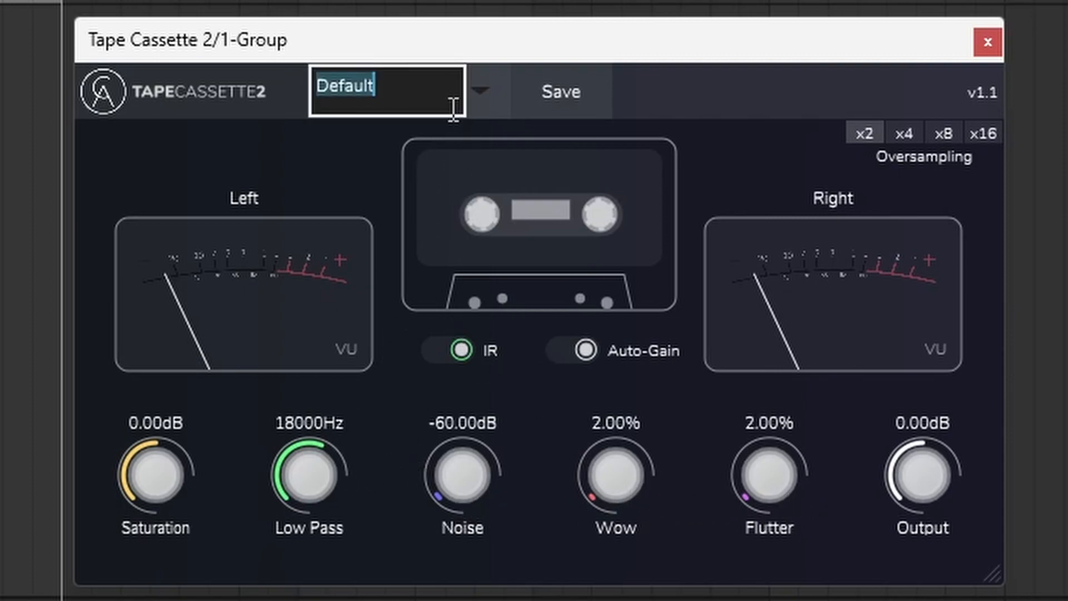
pyautogui.click(429, 309)
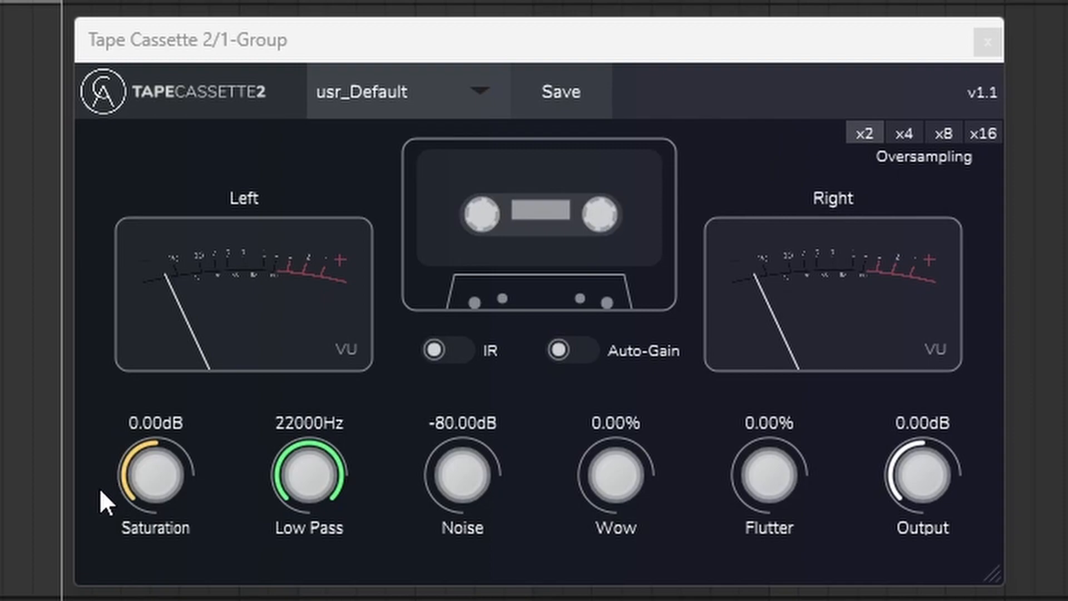
# - Switch IR on and off during playback to compare the sound, leaving it enabled
pyautogui.moveTo(165, 465); pyautogui.dragTo(165, 467)
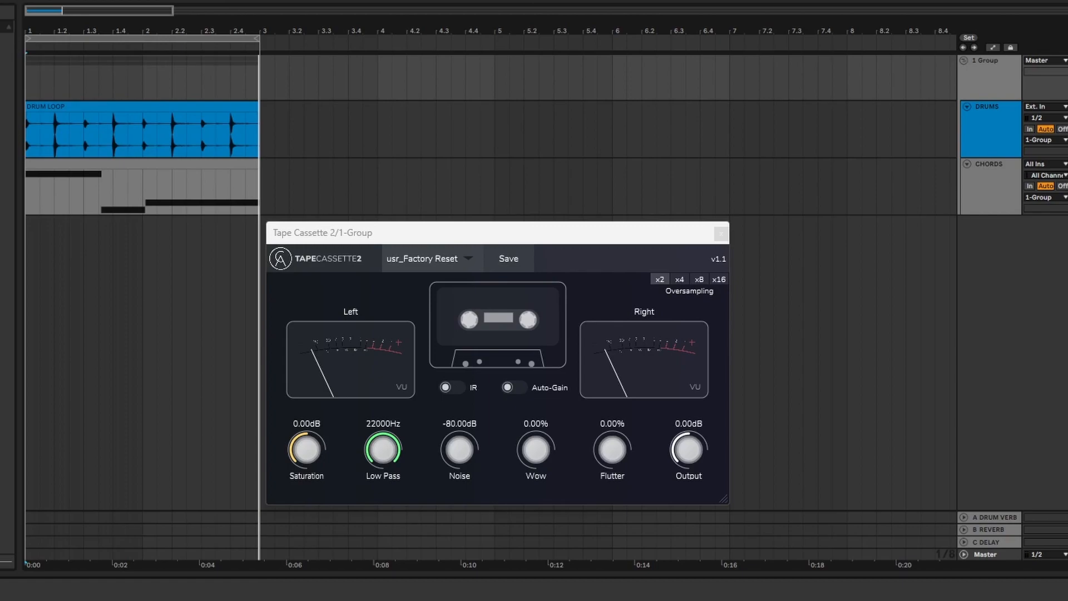
pyautogui.click(449, 389)
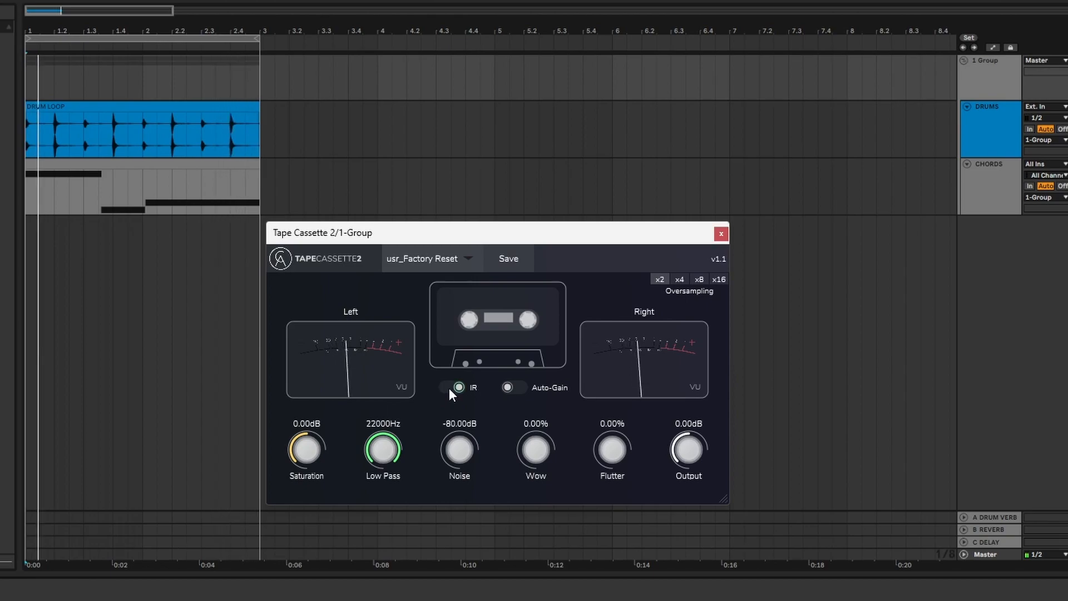
pyautogui.click(454, 389)
pyautogui.click(452, 388)
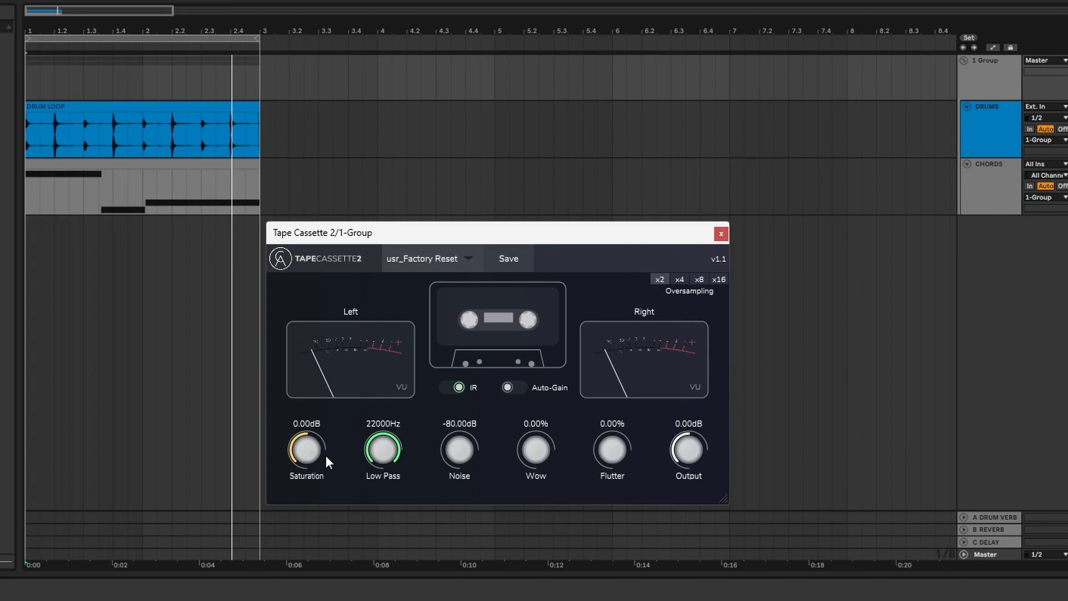
# - Set Saturation to 5.06 dB, Low Pass to 14373 Hz, Noise to -27.79 dB, Wow to 15.60% and Flutter to 4.40%
pyautogui.moveTo(309, 455); pyautogui.dragTo(318, 433)
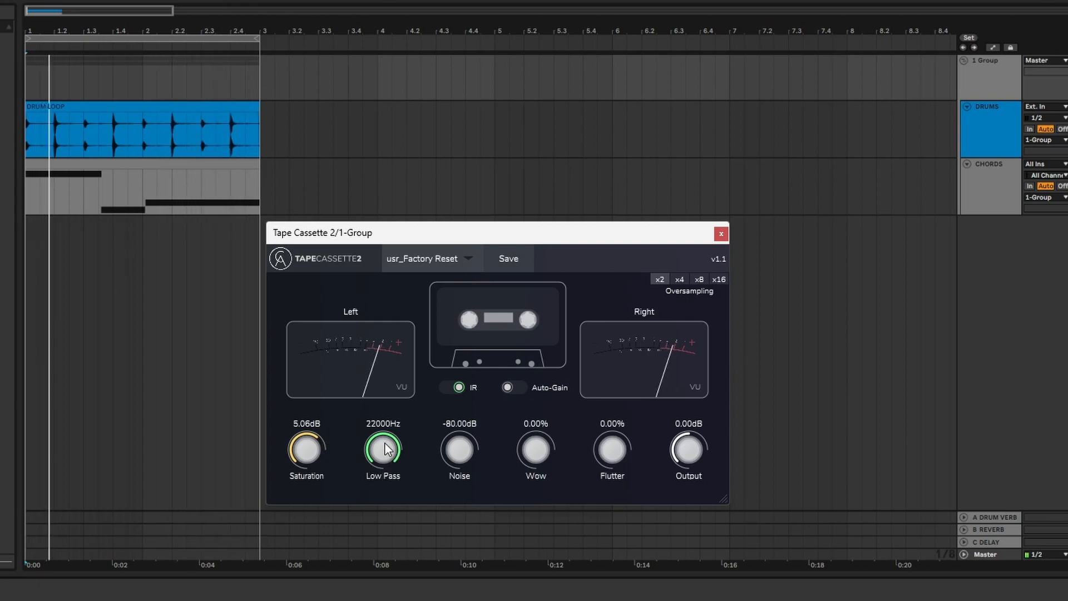
pyautogui.moveTo(383, 448); pyautogui.dragTo(381, 571)
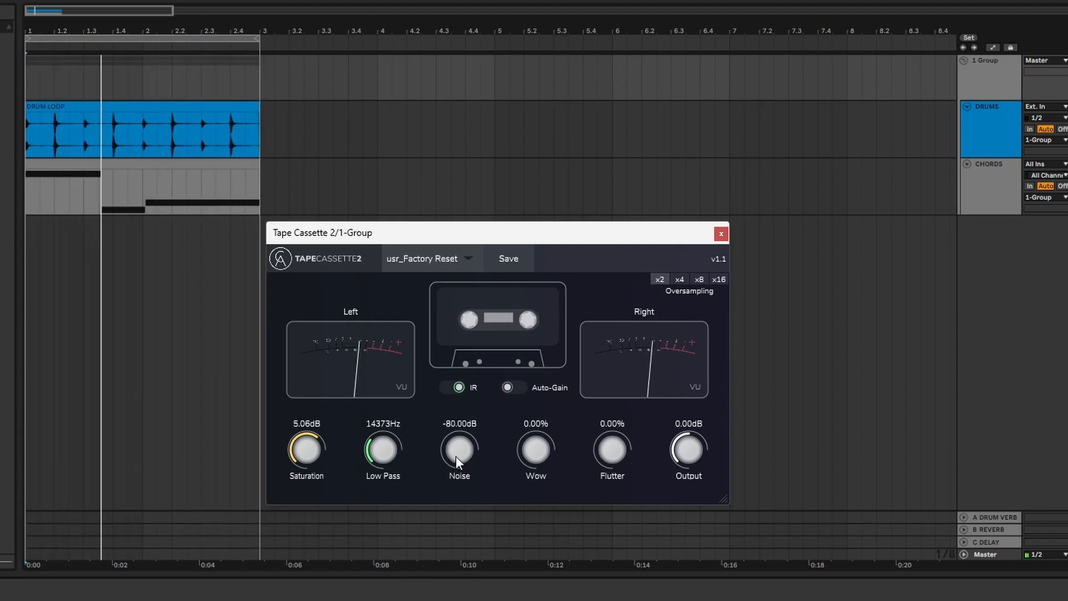
pyautogui.moveTo(456, 455); pyautogui.dragTo(473, 408)
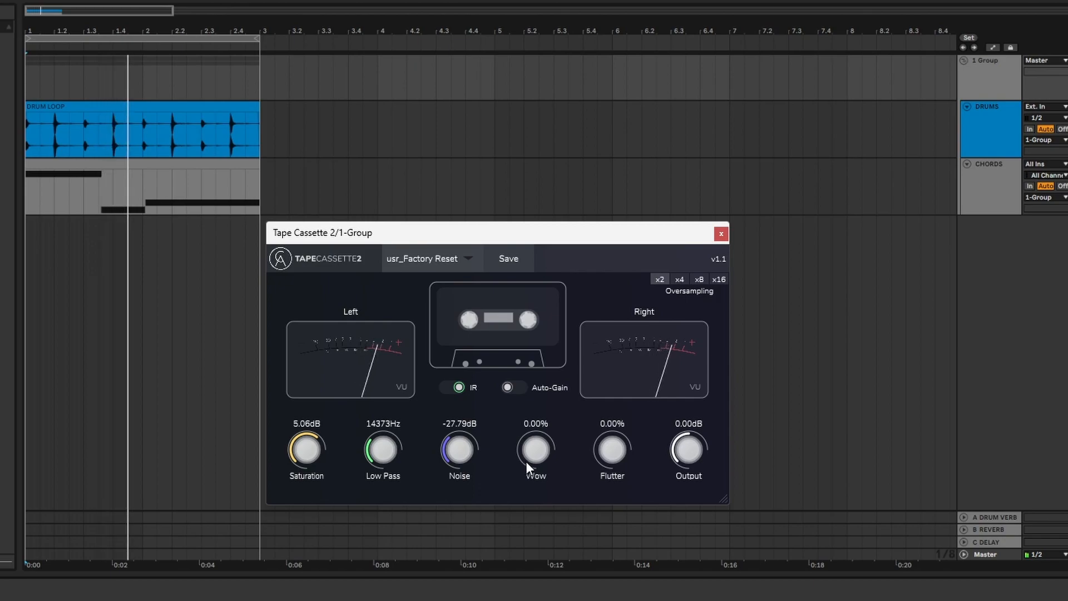
pyautogui.moveTo(526, 459); pyautogui.dragTo(542, 430)
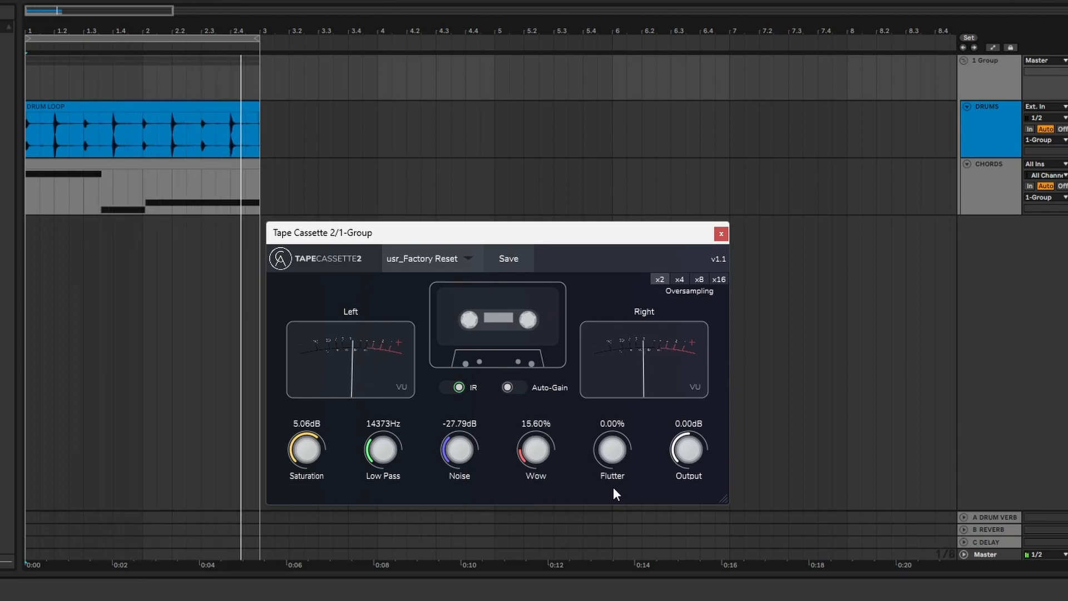
pyautogui.moveTo(611, 463)
pyautogui.mouseDown()
pyautogui.moveTo(630, 365)
pyautogui.moveTo(619, 462)
pyautogui.mouseUp()
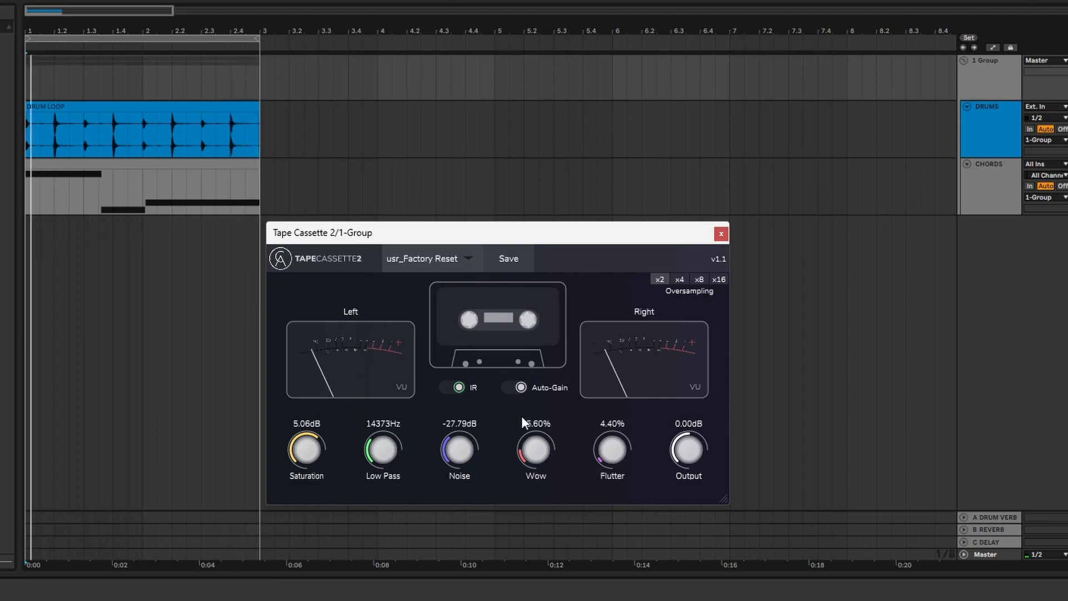
# - Compare the processed loop with IR off and on while the tape settings are applied
pyautogui.click(459, 387)
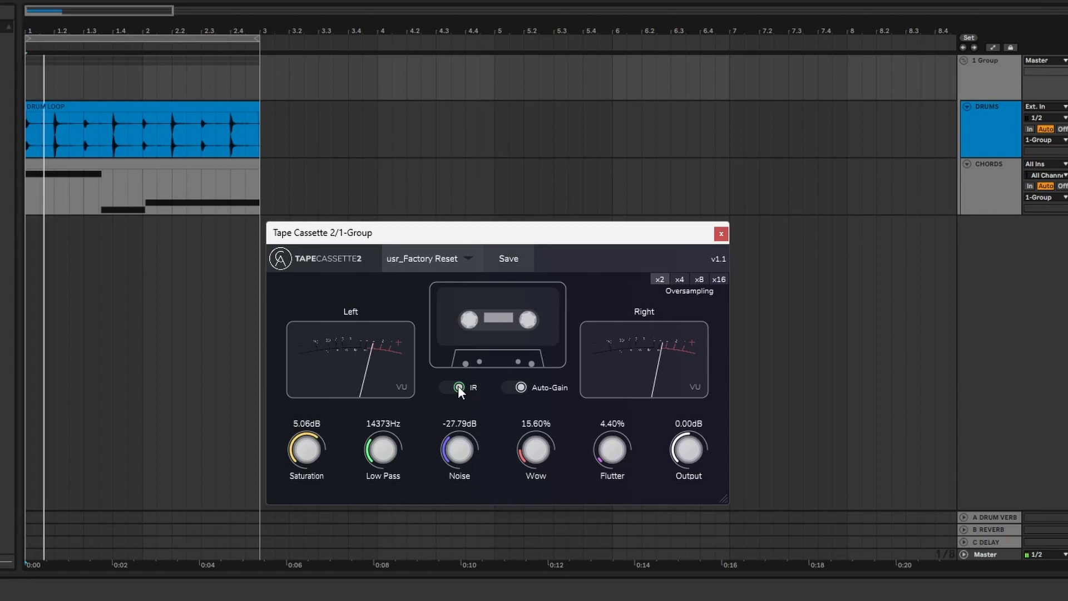
pyautogui.click(458, 388)
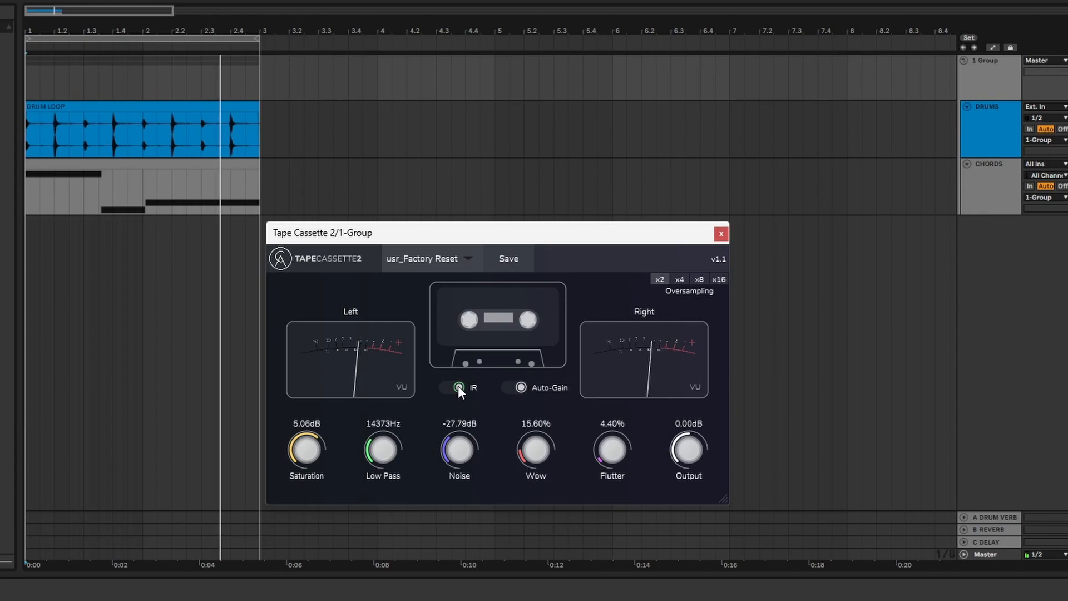
pyautogui.click(458, 387)
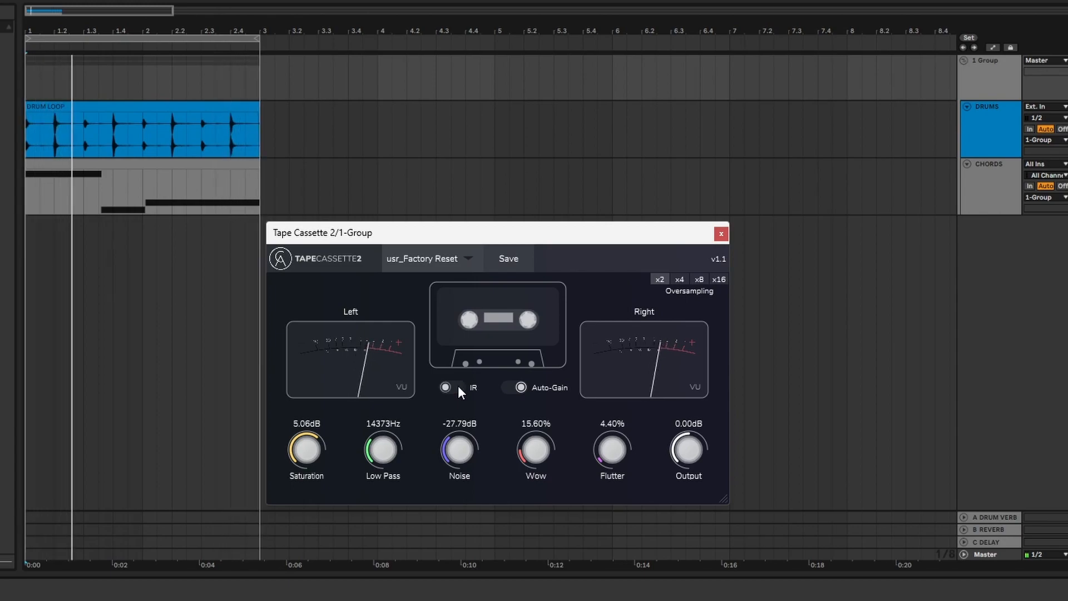
pyautogui.click(459, 387)
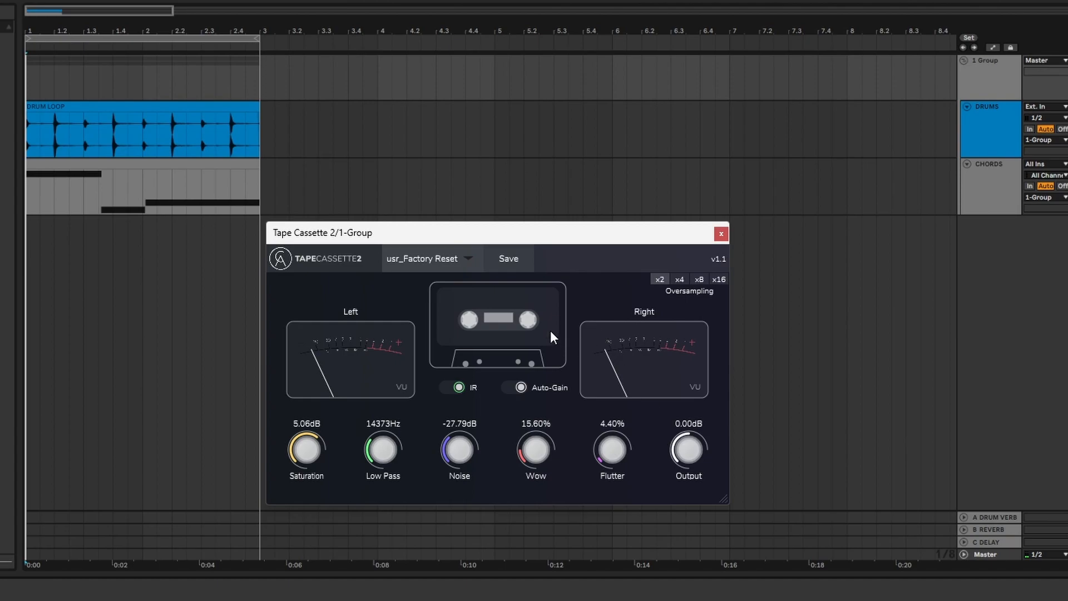
# - Reload the usr_Factory Reset preset to clear the tape settings and start playing the loop
pyautogui.click(467, 258)
pyautogui.click(466, 256)
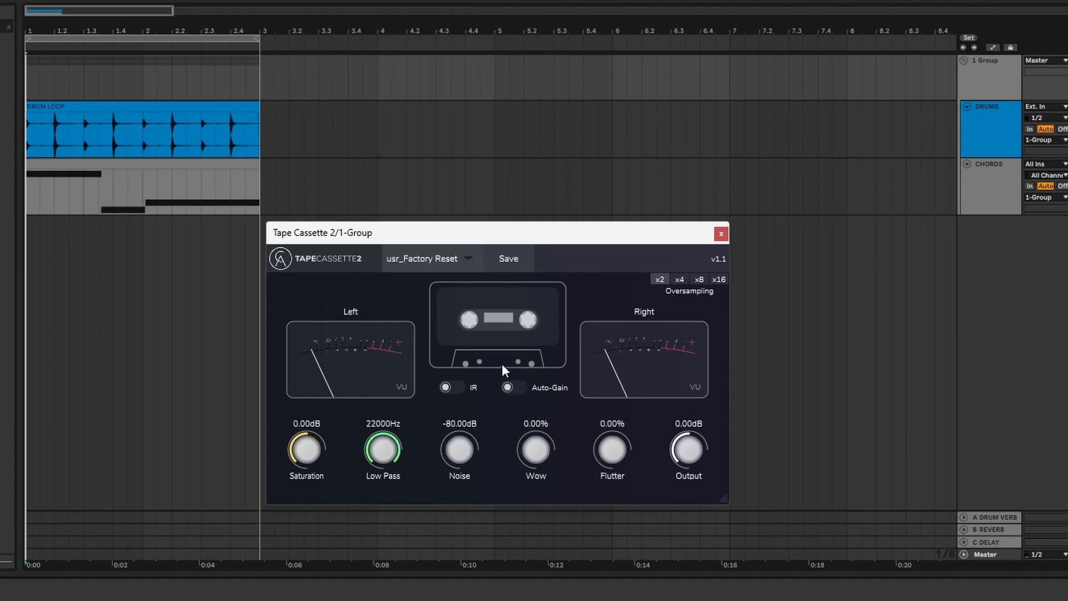
pyautogui.press('space')
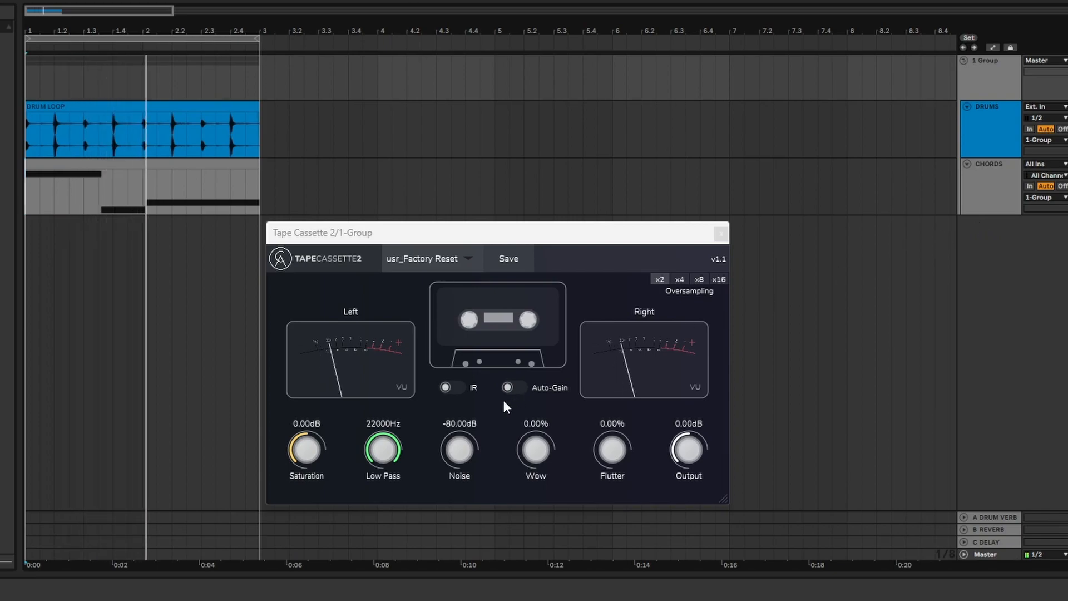
# - Alternate IR on and off over the reset settings, finishing with IR enabled
pyautogui.click(459, 384)
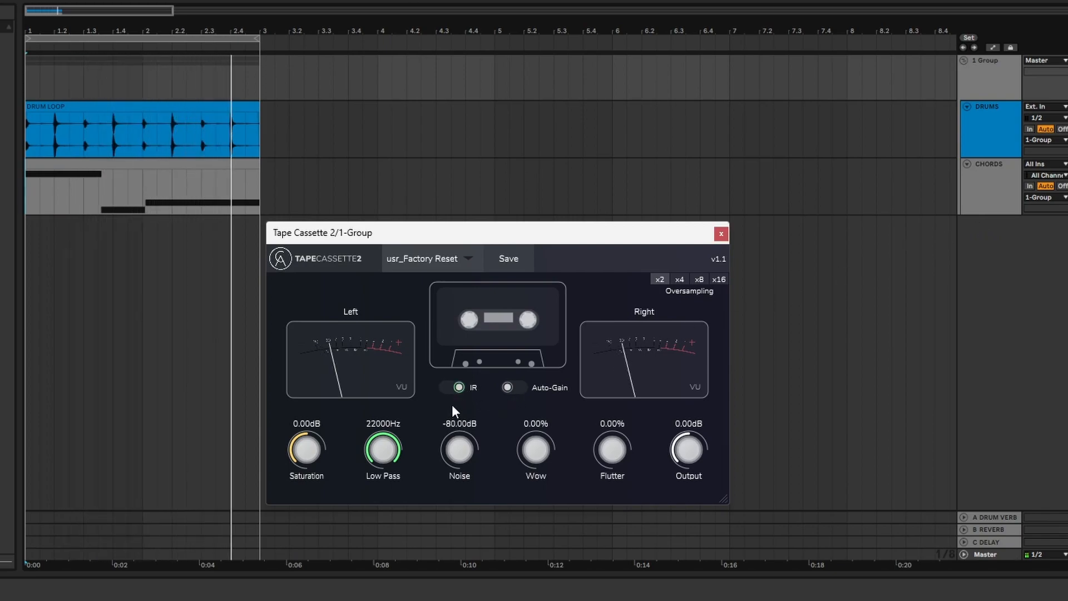
pyautogui.click(456, 388)
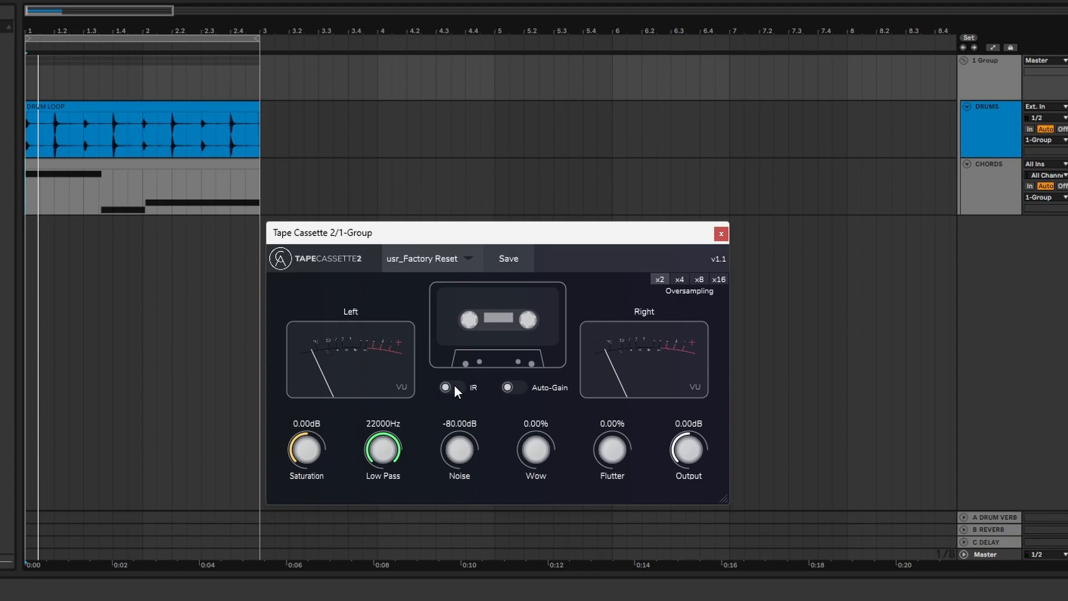
pyautogui.click(454, 385)
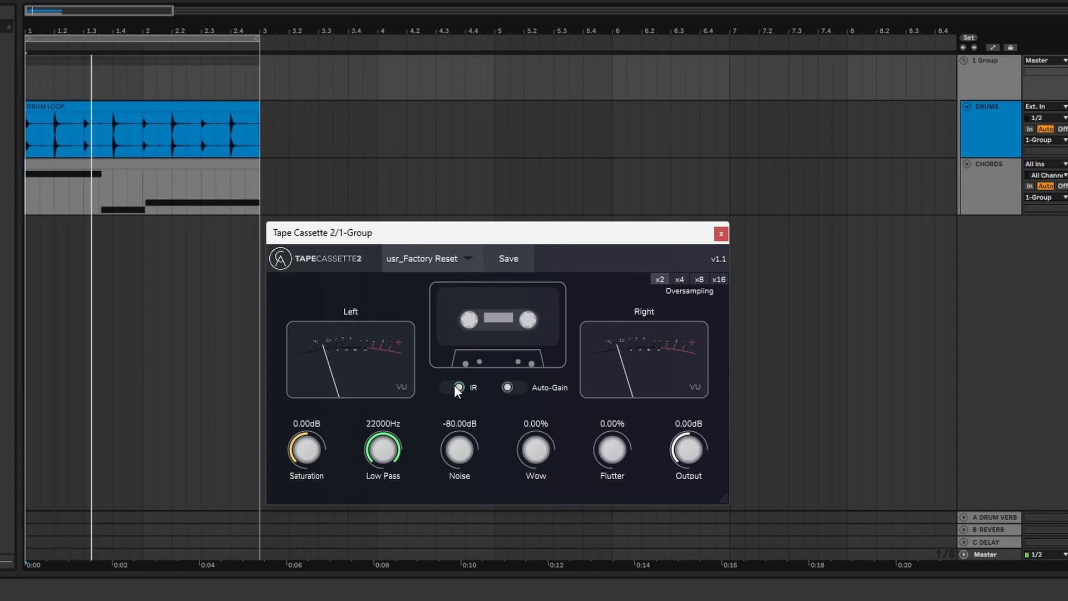
pyautogui.click(454, 385)
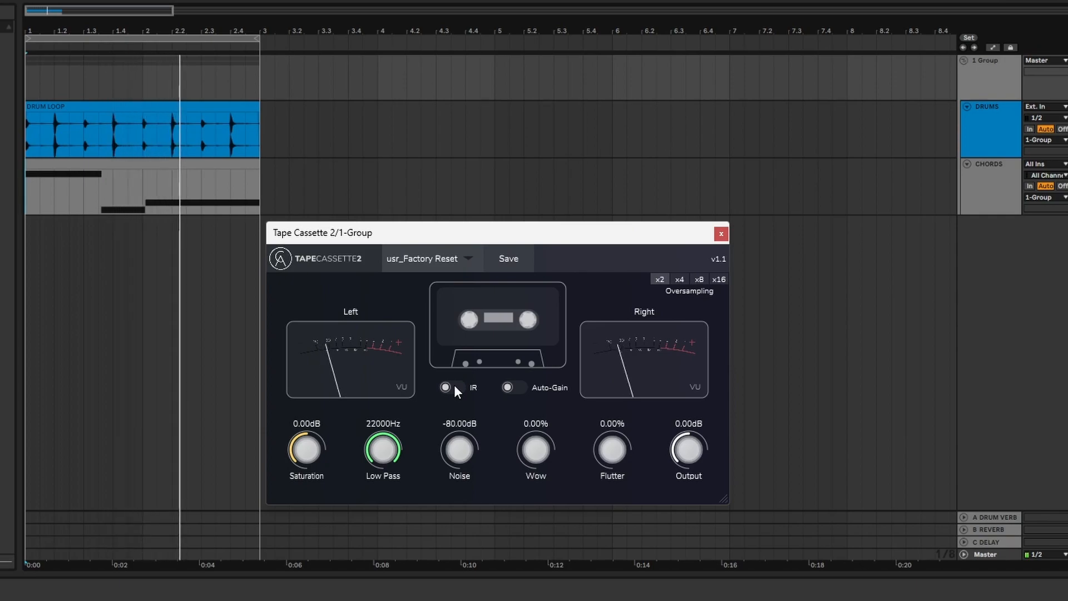
pyautogui.click(454, 385)
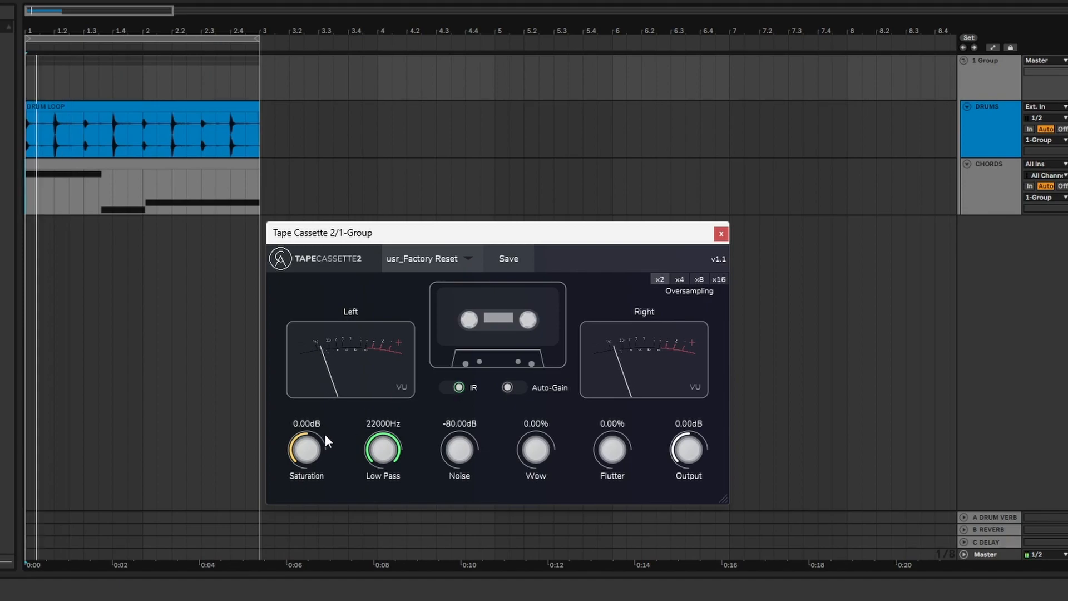
# - Set Saturation to 8.02 dB, Low Pass to 17676 Hz and Noise to -26.37 dB
pyautogui.moveTo(315, 445); pyautogui.dragTo(318, 408)
pyautogui.moveTo(381, 472); pyautogui.dragTo(376, 526)
pyautogui.moveTo(453, 487); pyautogui.dragTo(479, 400)
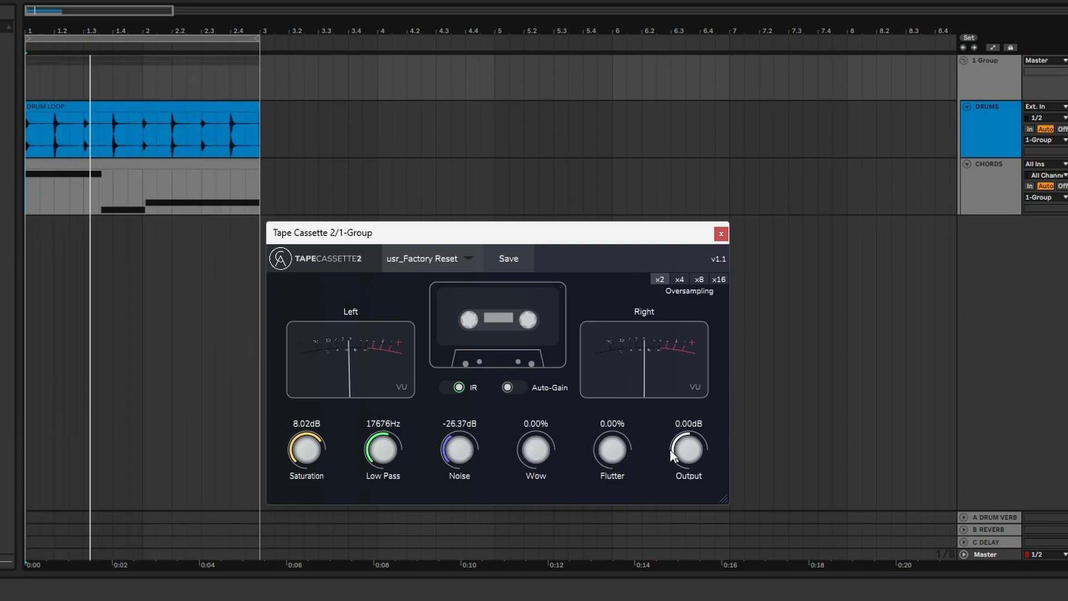
# - Toggle Auto-Gain and try x16 oversampling before setting the oversampling to x4
pyautogui.click(519, 385)
pyautogui.click(713, 279)
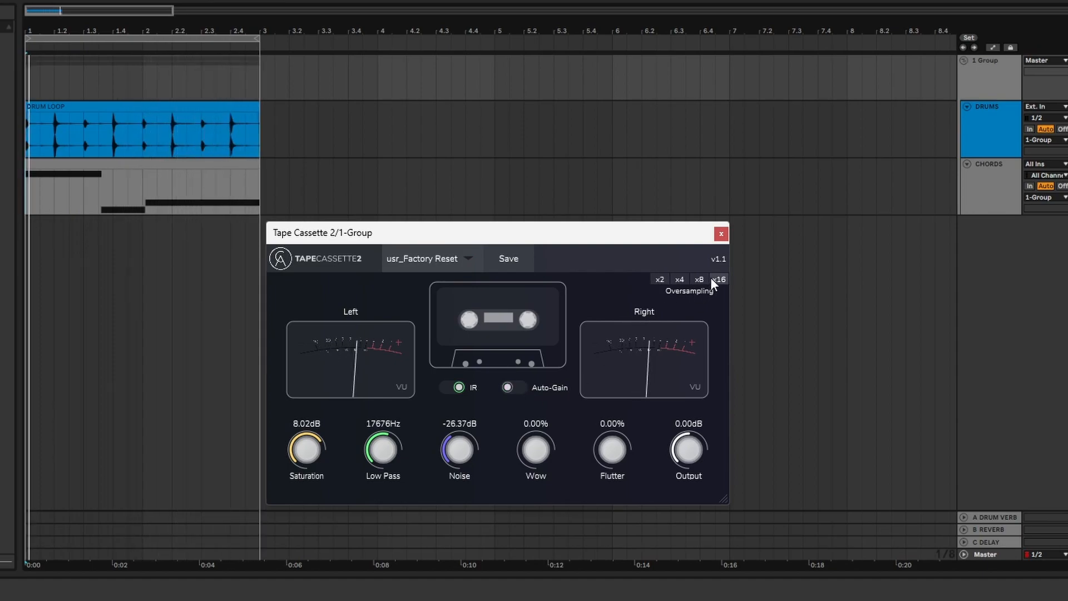
pyautogui.click(683, 278)
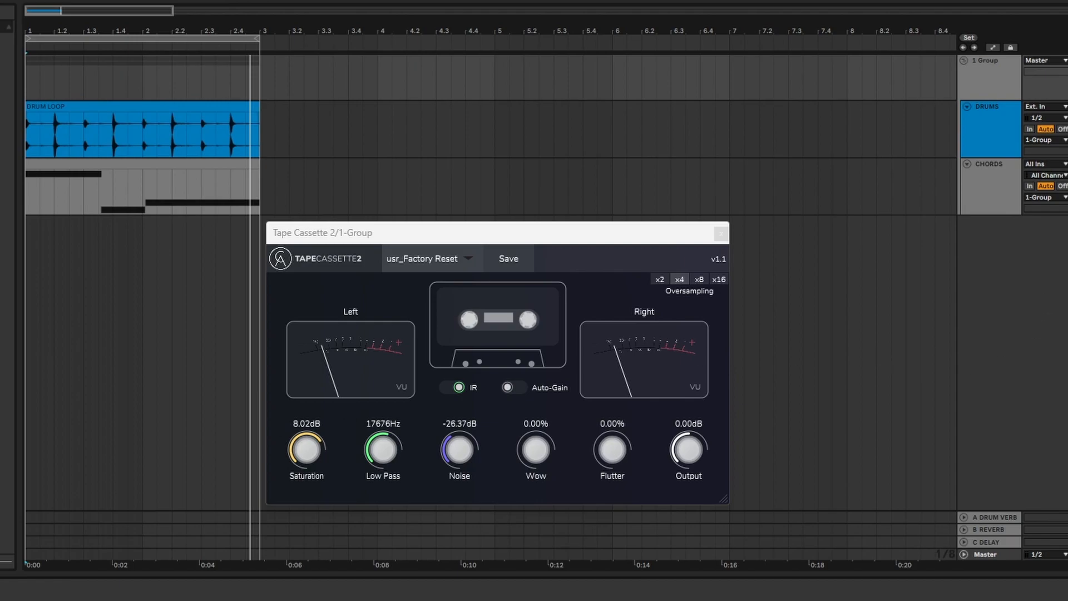
# - With the loop playing, set Output to -4.03 dB, Wow to 10.00% and oversampling to x4
pyautogui.press('space')
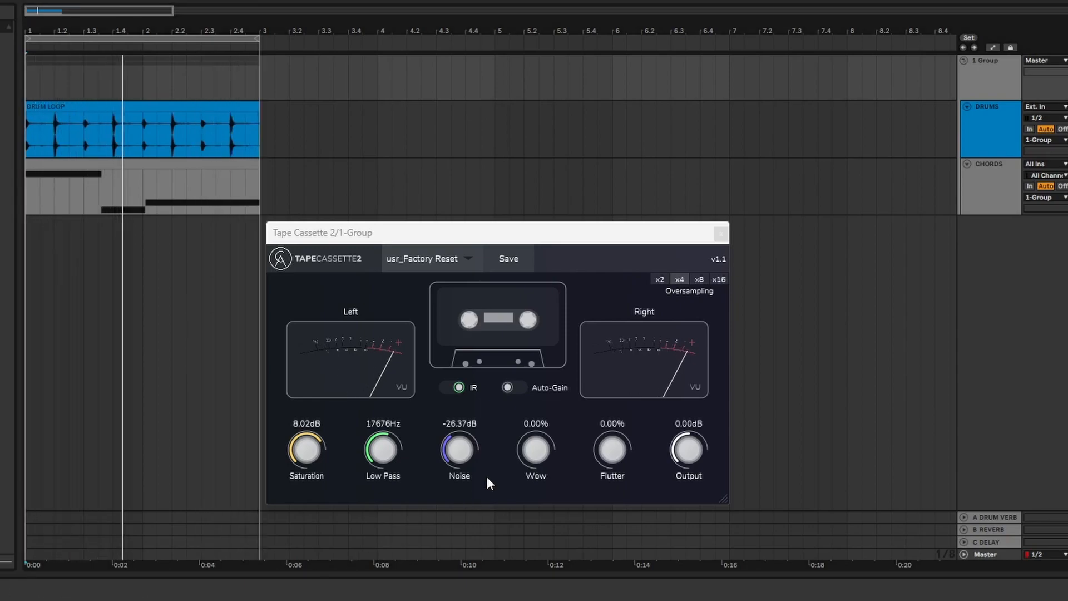
pyautogui.moveTo(689, 452); pyautogui.dragTo(685, 462)
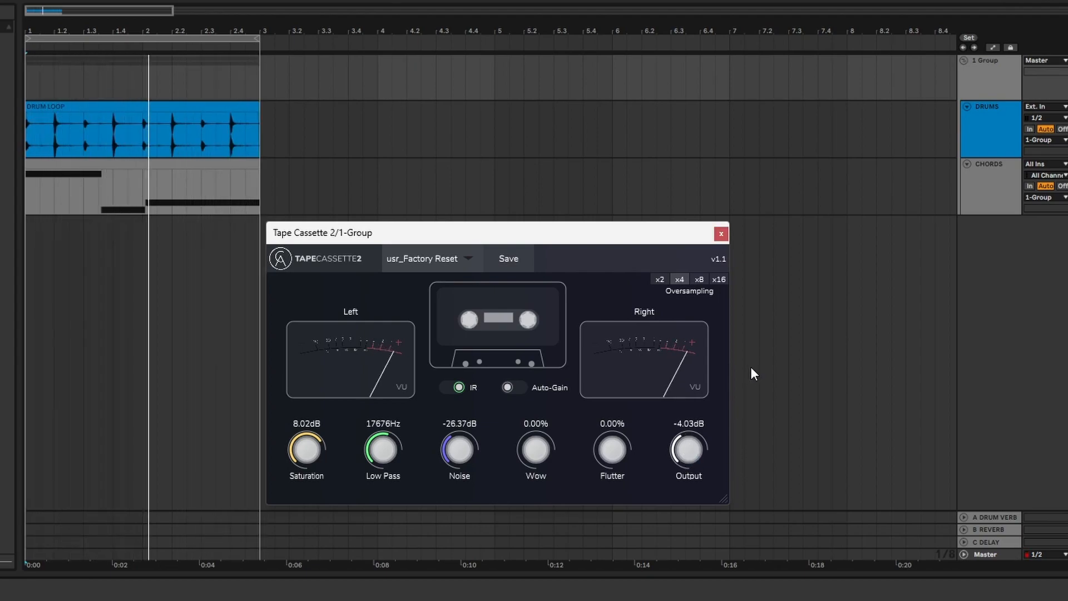
pyautogui.moveTo(539, 453)
pyautogui.mouseDown()
pyautogui.moveTo(525, 346)
pyautogui.moveTo(549, 447)
pyautogui.mouseUp()
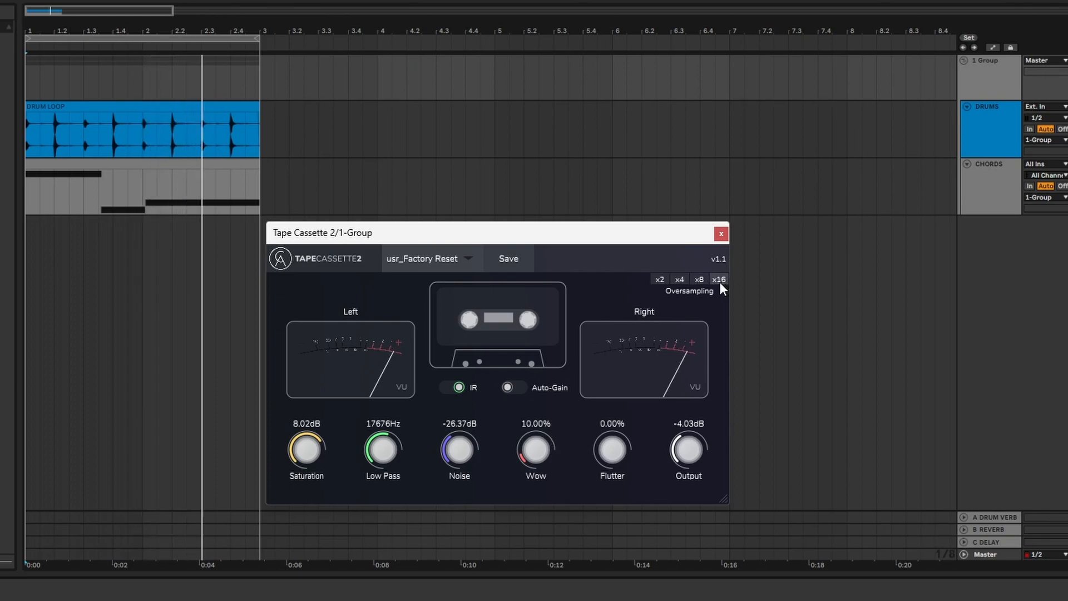
pyautogui.click(682, 280)
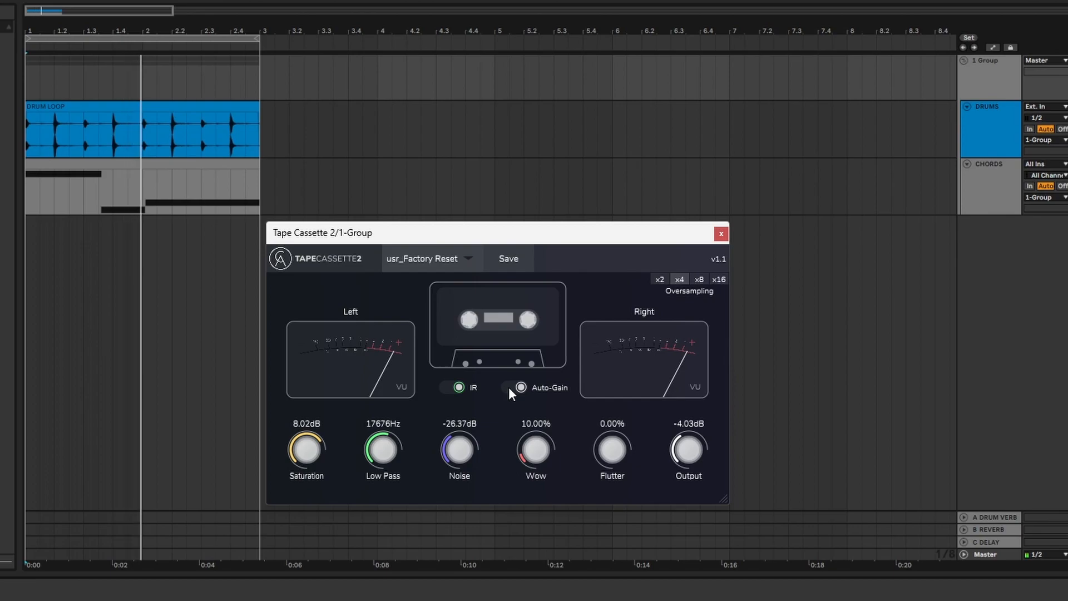